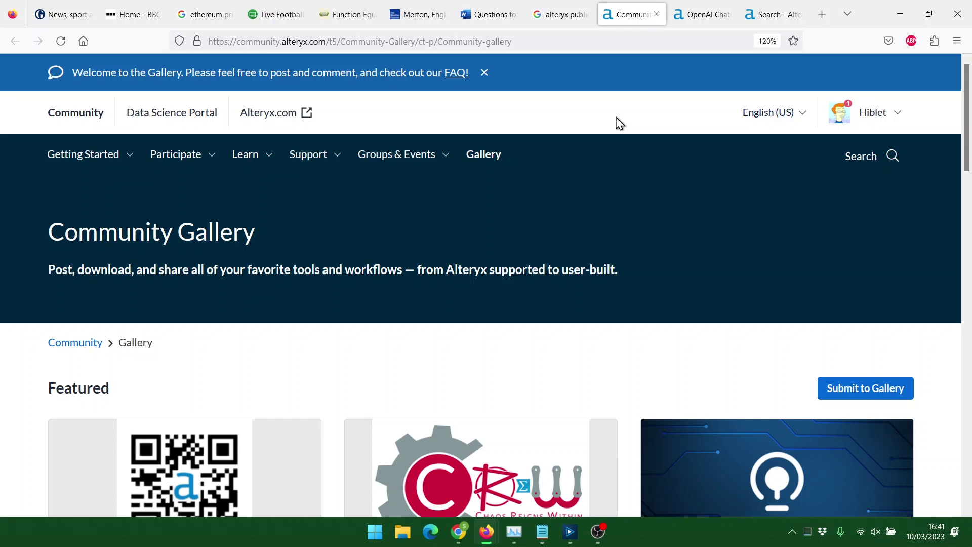
# Review the Gallery search results for the ChatGPT connector and read the full description of the OpenAI ChatGPT (Completions) Connector.
pyautogui.click(779, 12)
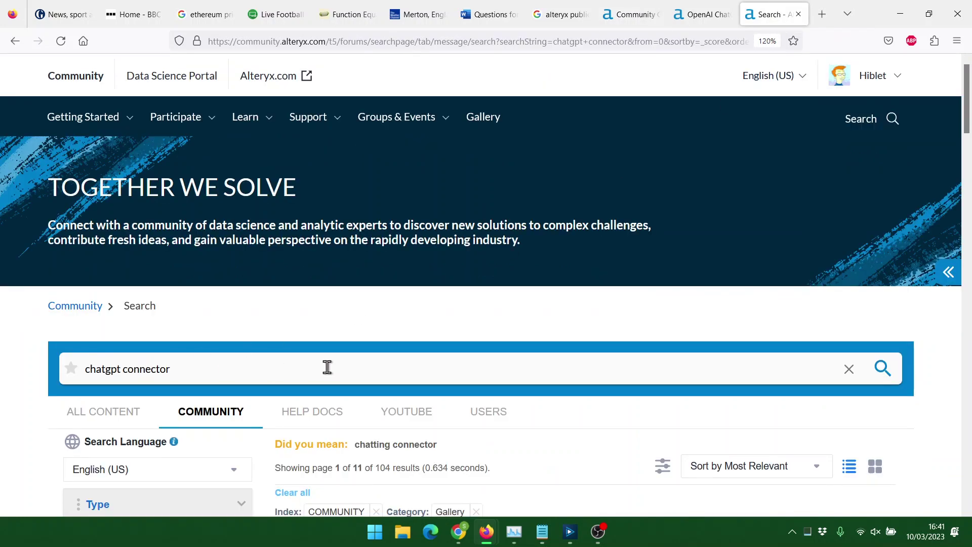
pyautogui.scroll(-5, 327, 368)
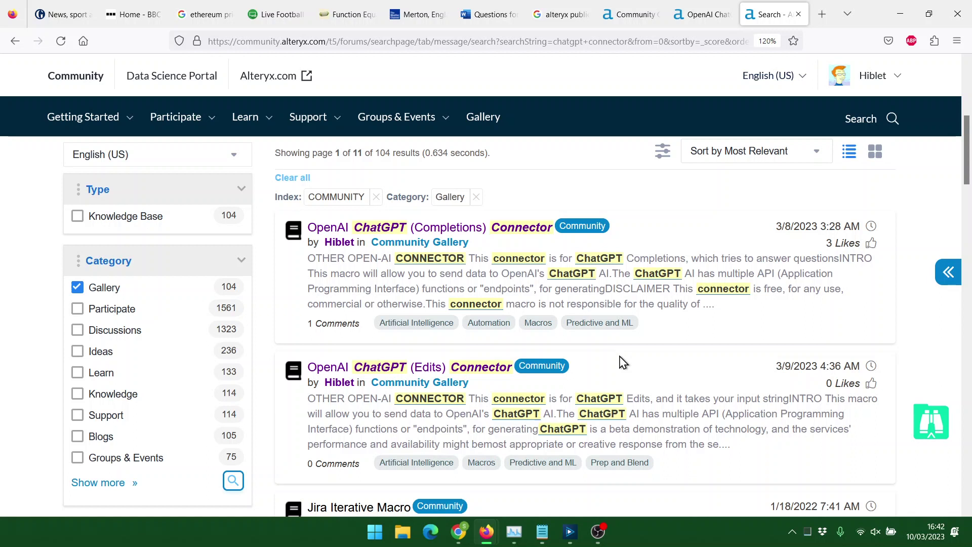
pyautogui.click(703, 16)
pyautogui.scroll(-5, 556, 359)
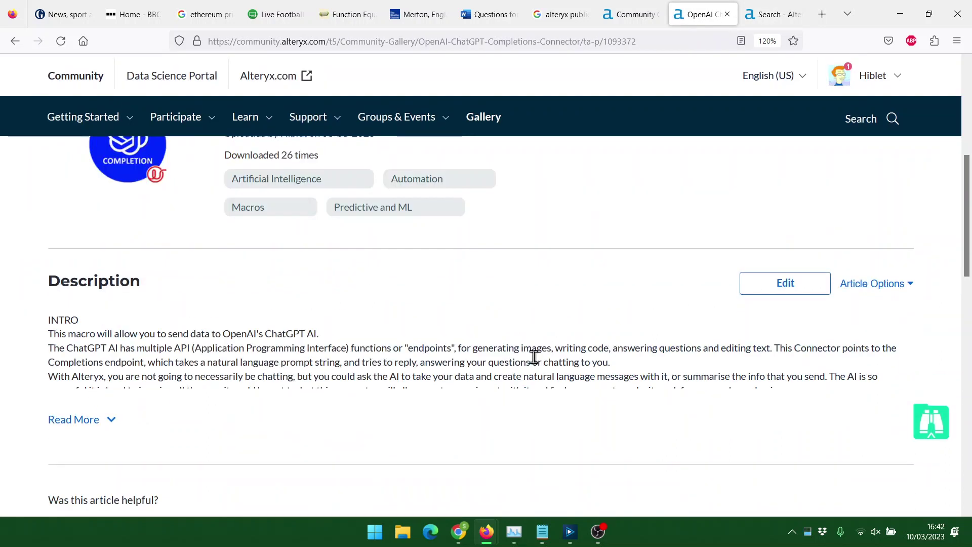
pyautogui.click(83, 420)
pyautogui.scroll(-3, 321, 352)
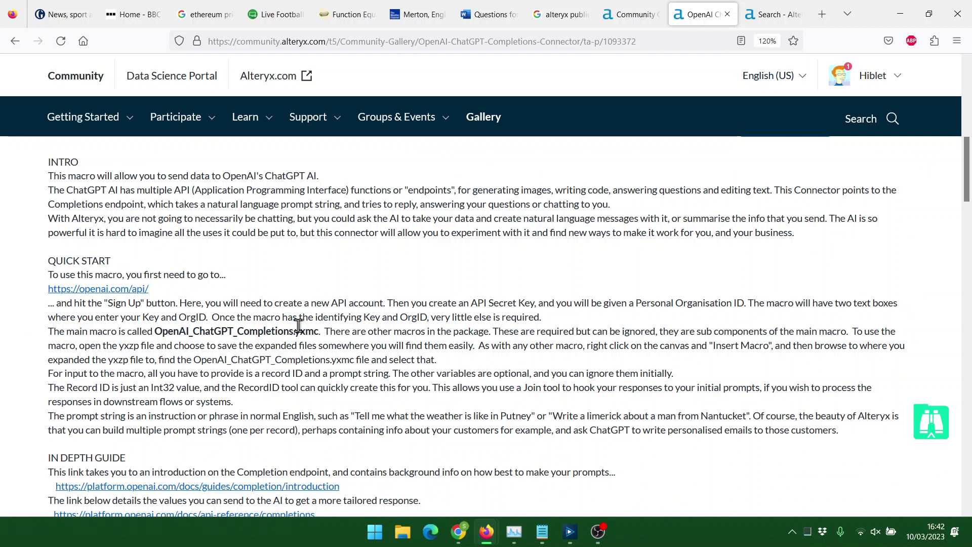
pyautogui.scroll(6, 298, 326)
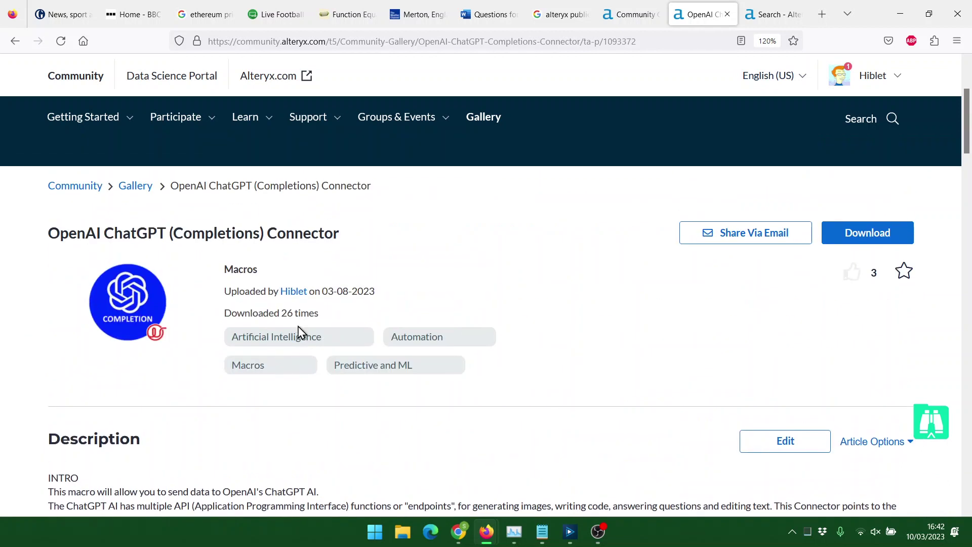
# Download the OpenAI ChatGPT (Completions) Connector and open OpenAI_ChatGPT_Completions.yxzp from its download folder in Alteryx Designer.
pyautogui.click(875, 243)
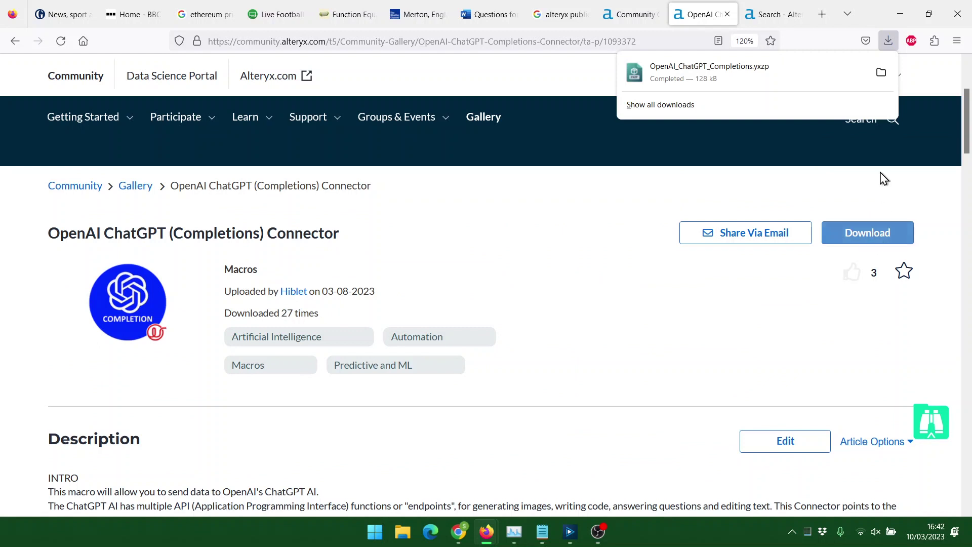
pyautogui.click(880, 75)
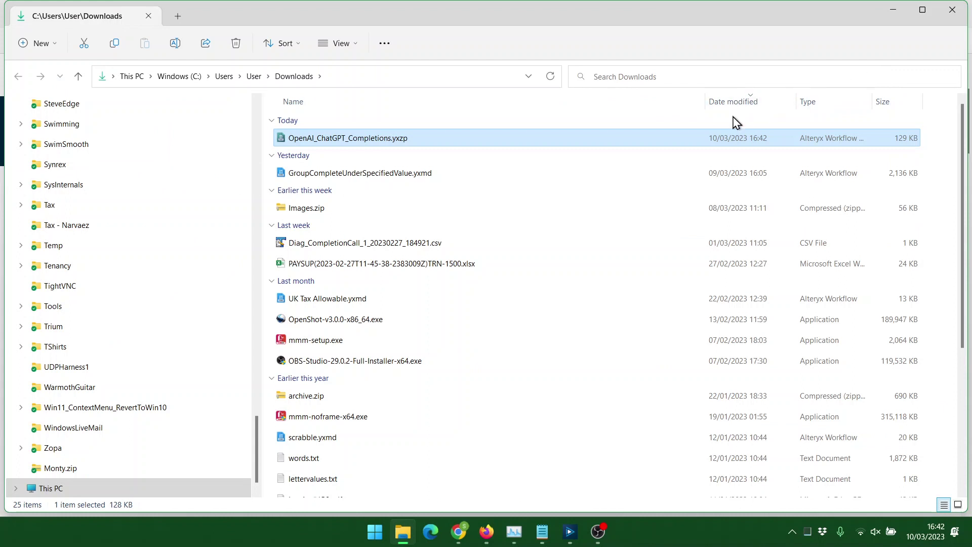
pyautogui.doubleClick(452, 143)
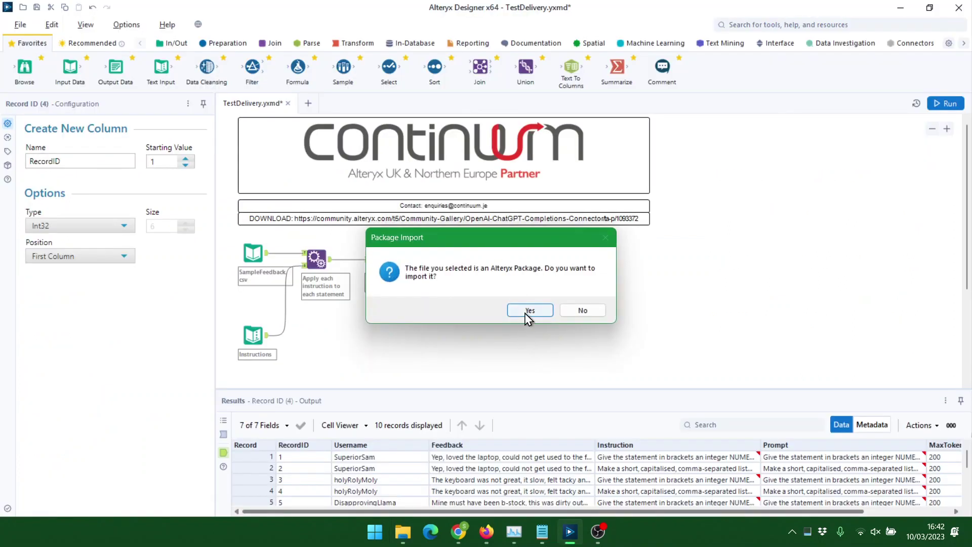
# Import the package into the Delivery002_Example folder under OpenAI_ChatGPT\Completions\Attempt6.CreditsExpired, overwriting the existing files.
pyautogui.click(530, 311)
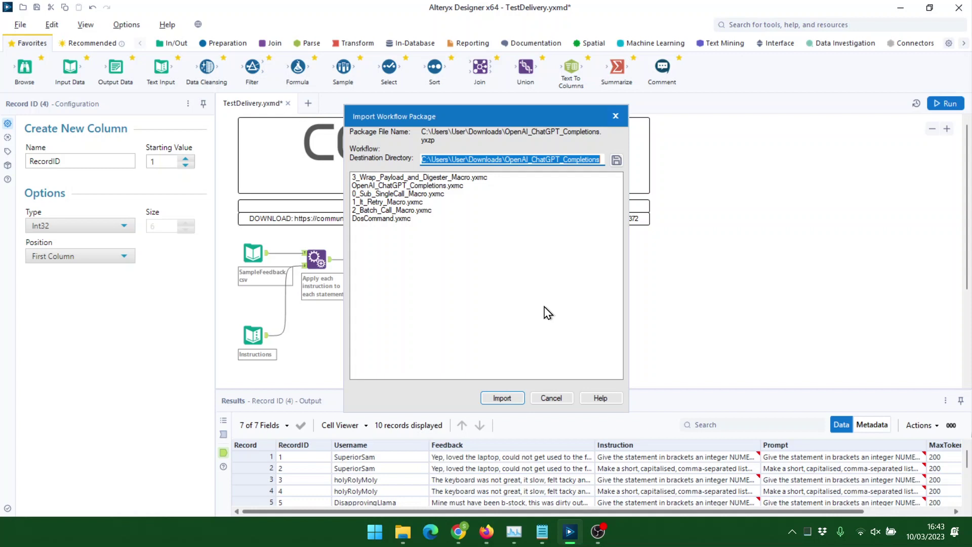
pyautogui.click(616, 159)
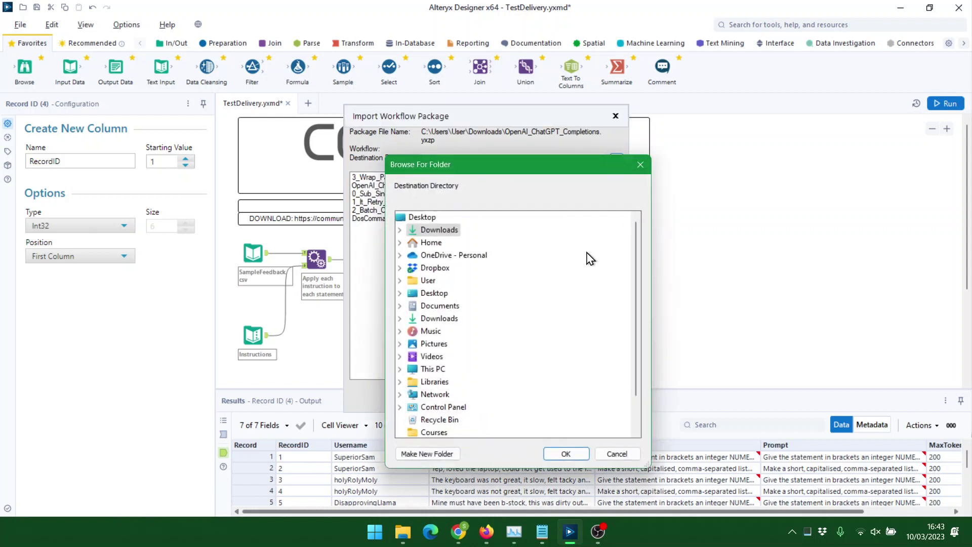
pyautogui.click(567, 454)
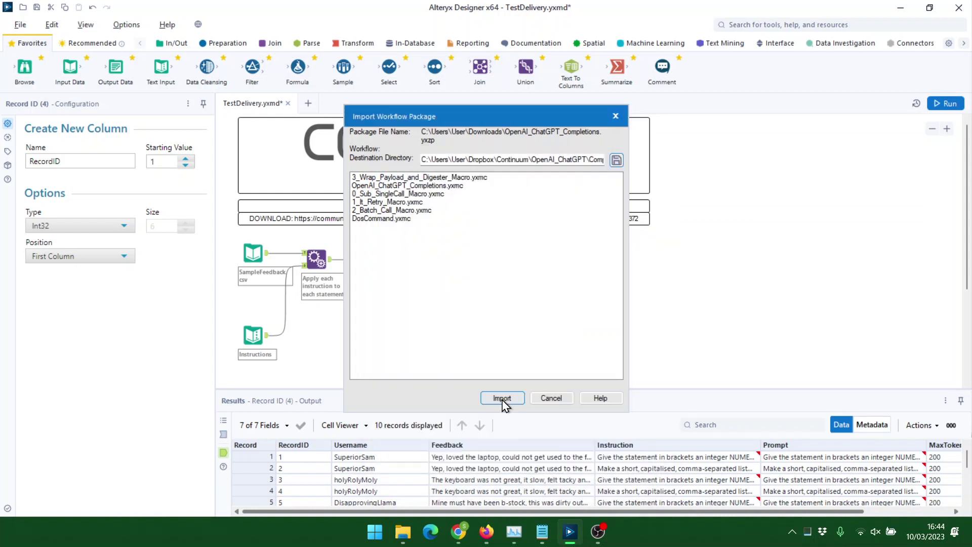
pyautogui.click(503, 400)
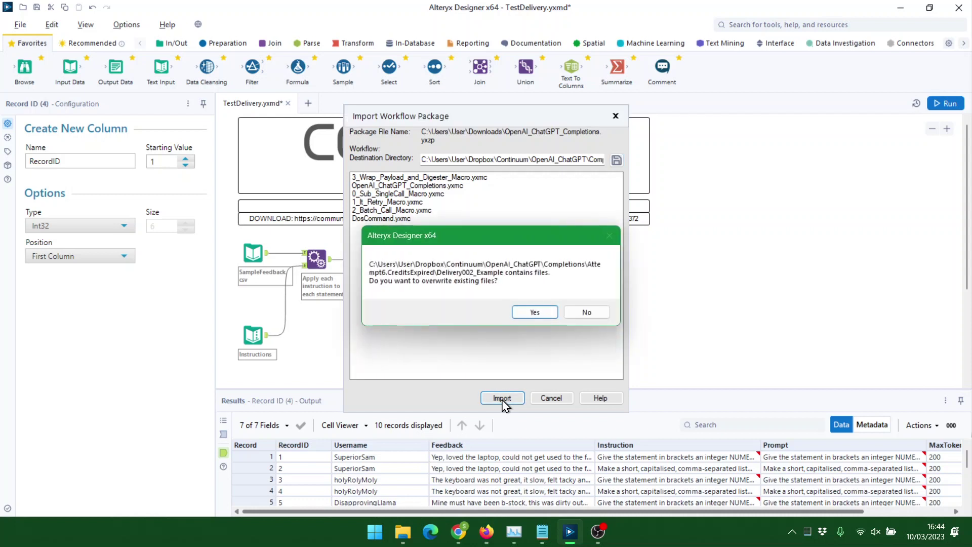
pyautogui.click(534, 312)
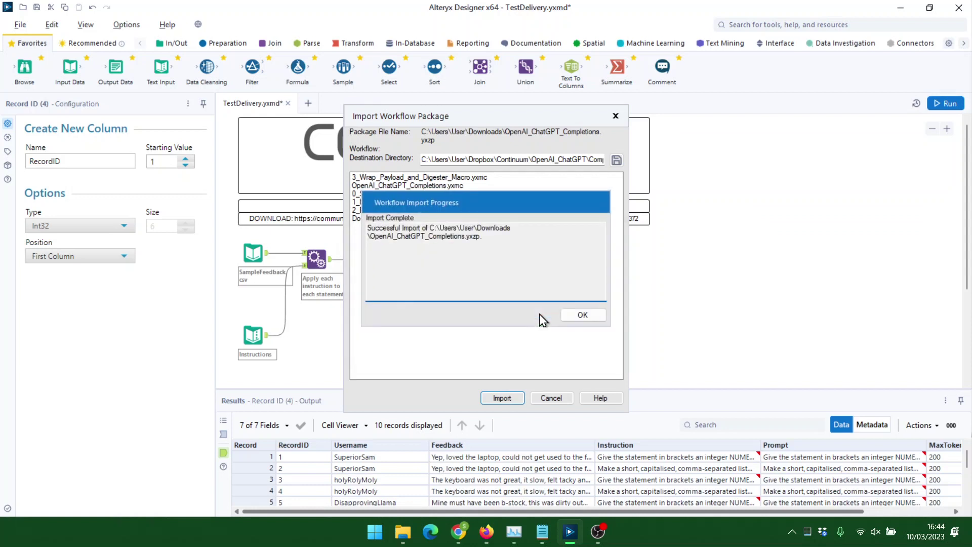
pyautogui.click(574, 316)
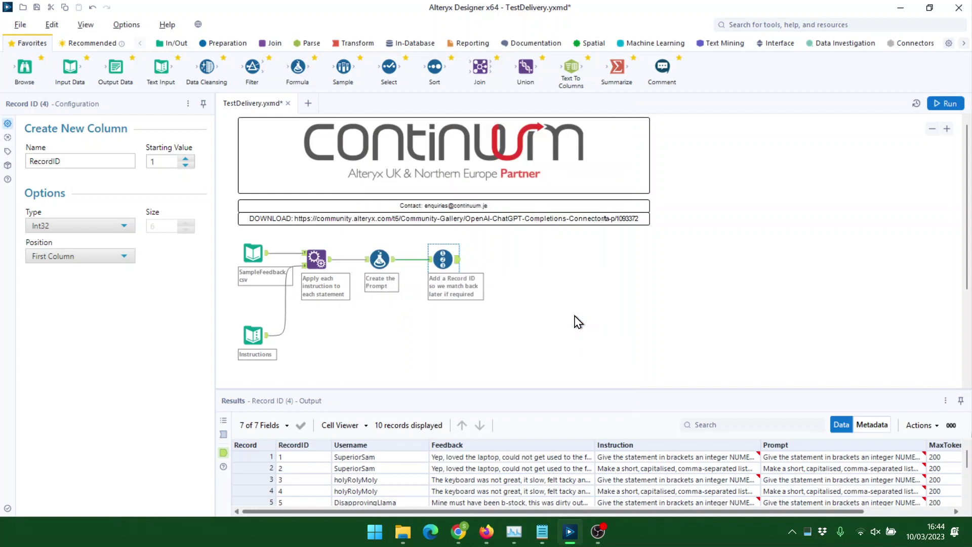
# Switch to File Explorer to check the imported macro files in Delivery002_Example, including OpenAI_ChatGPT_Completions.yxmc, and return to Alteryx Designer.
pyautogui.hotkey('alt', 'Tab')
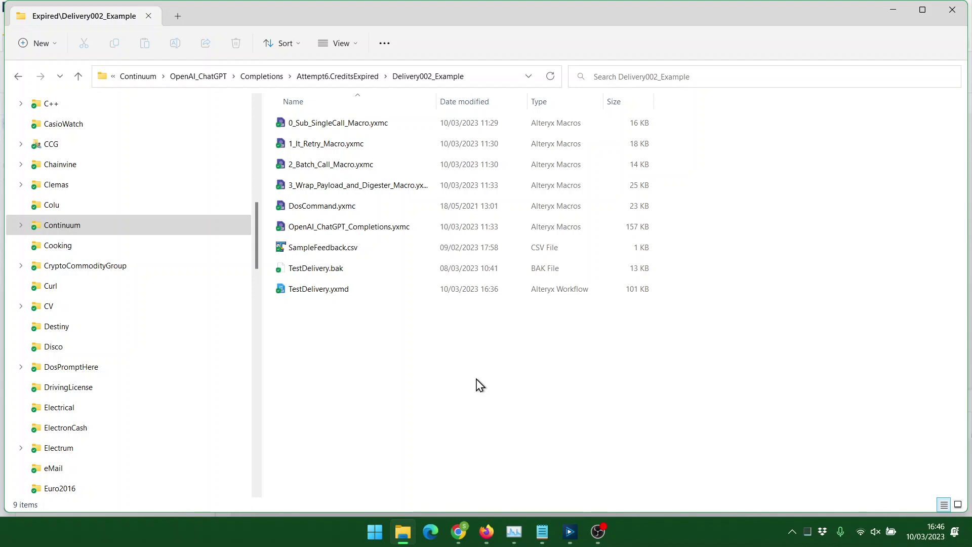
pyautogui.click(458, 287)
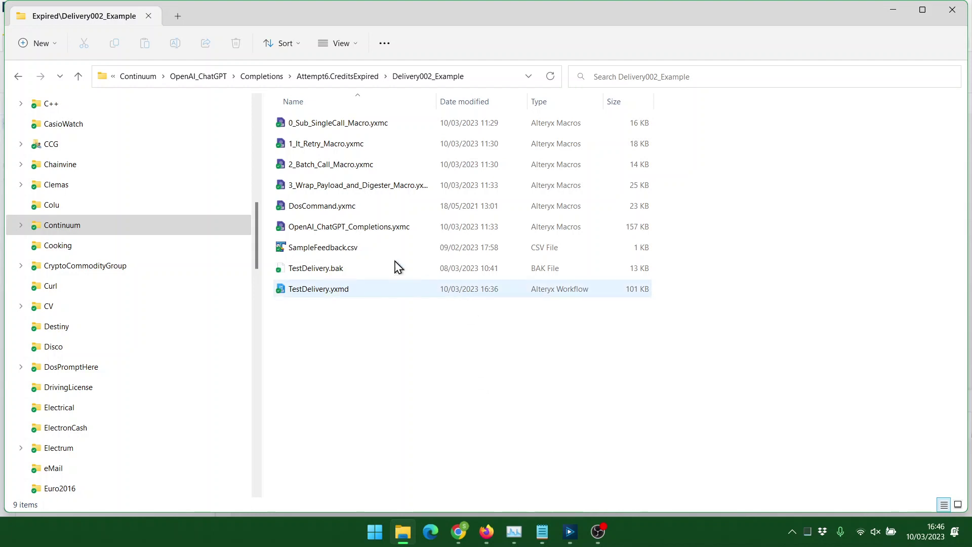
pyautogui.click(405, 228)
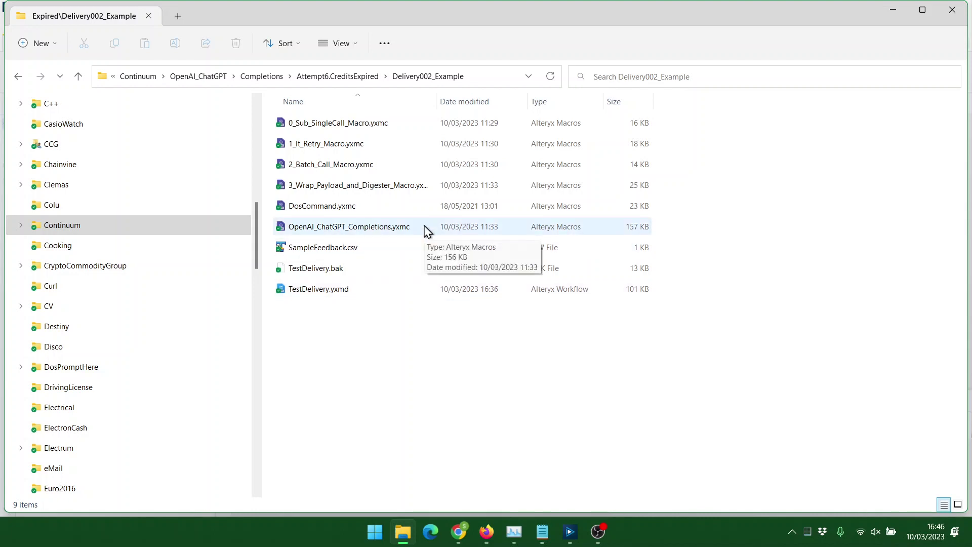
pyautogui.hotkey('alt', 'Tab')
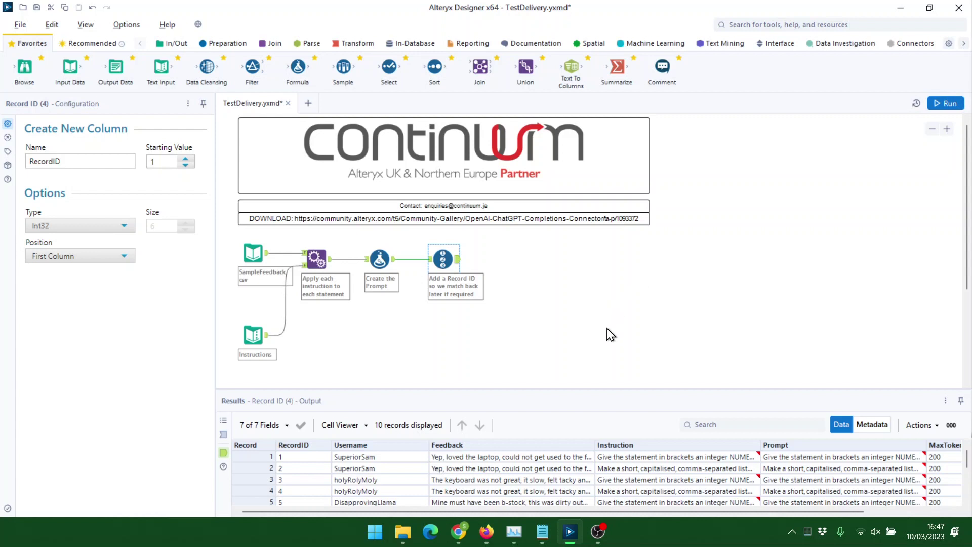
# Check the remaining Record ID output columns and insert the OpenAI_ChatGPT_Completions.yxmc macro on the canvas beside the Record ID tool.
pyautogui.moveTo(599, 512); pyautogui.dragTo(703, 515)
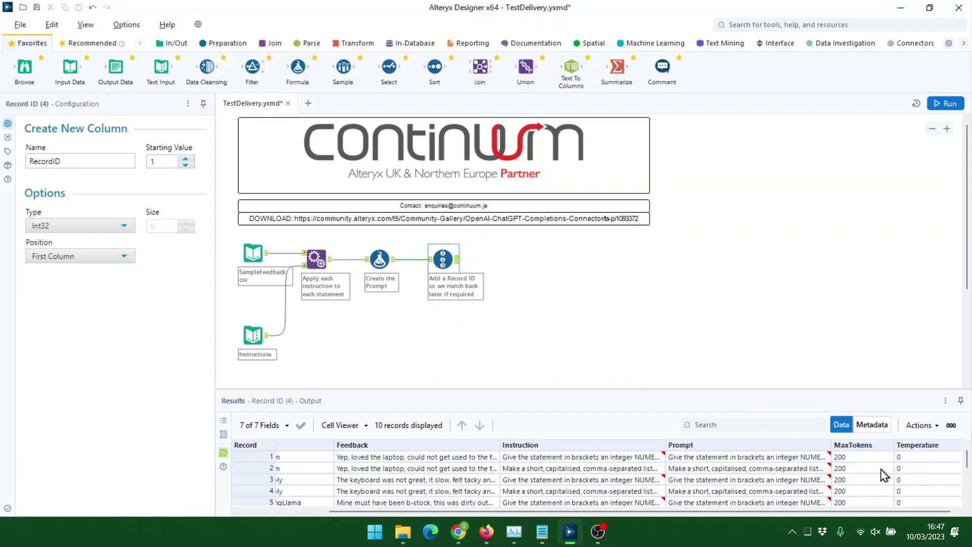
pyautogui.rightClick(525, 262)
pyautogui.moveTo(556, 288)
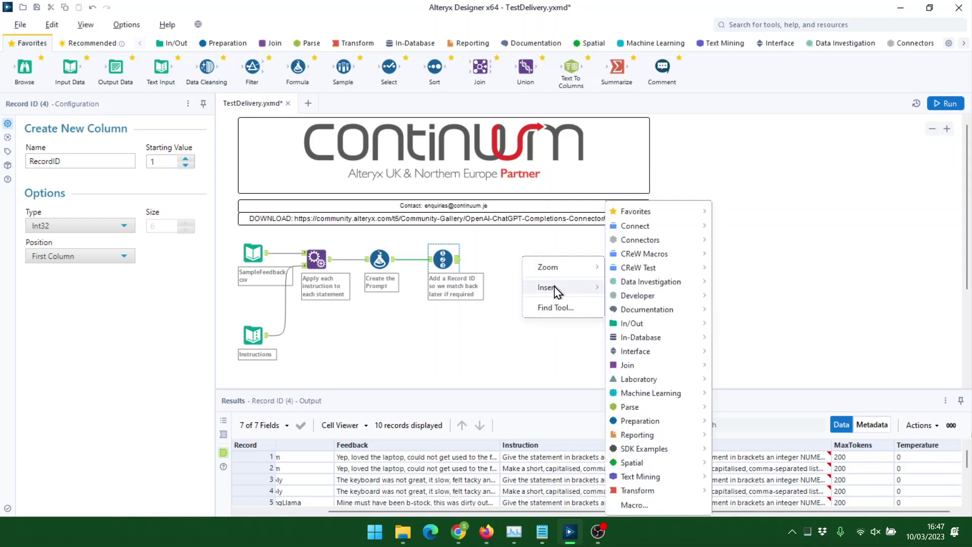
pyautogui.click(642, 505)
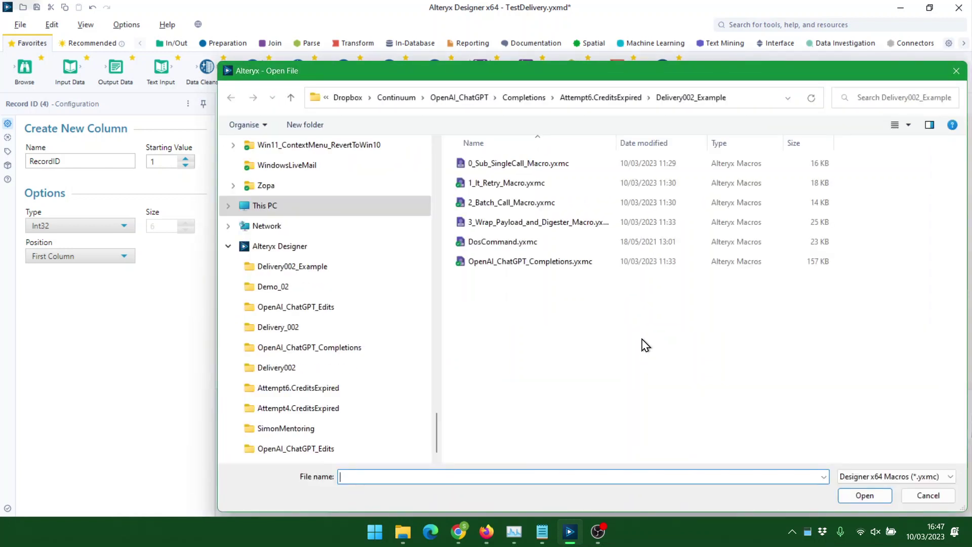
pyautogui.click(540, 263)
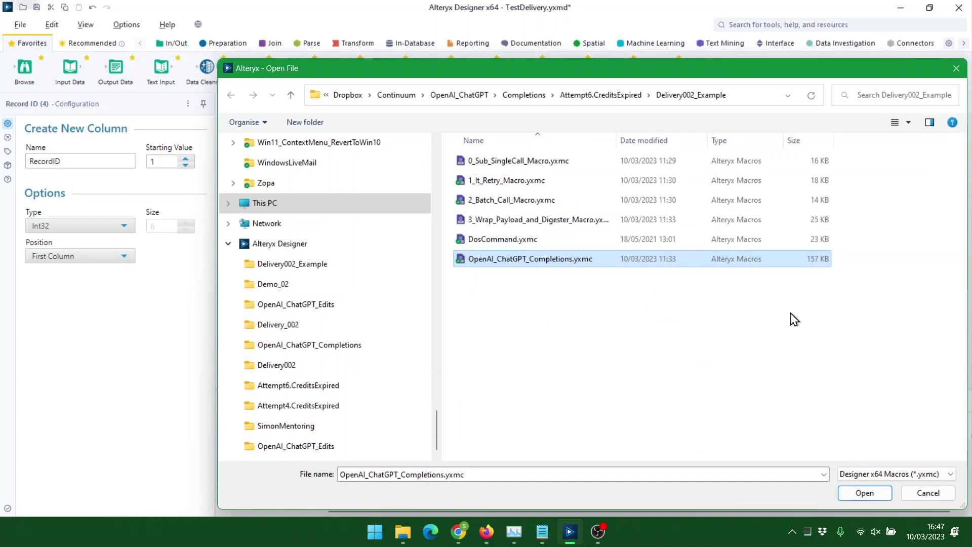
pyautogui.click(864, 495)
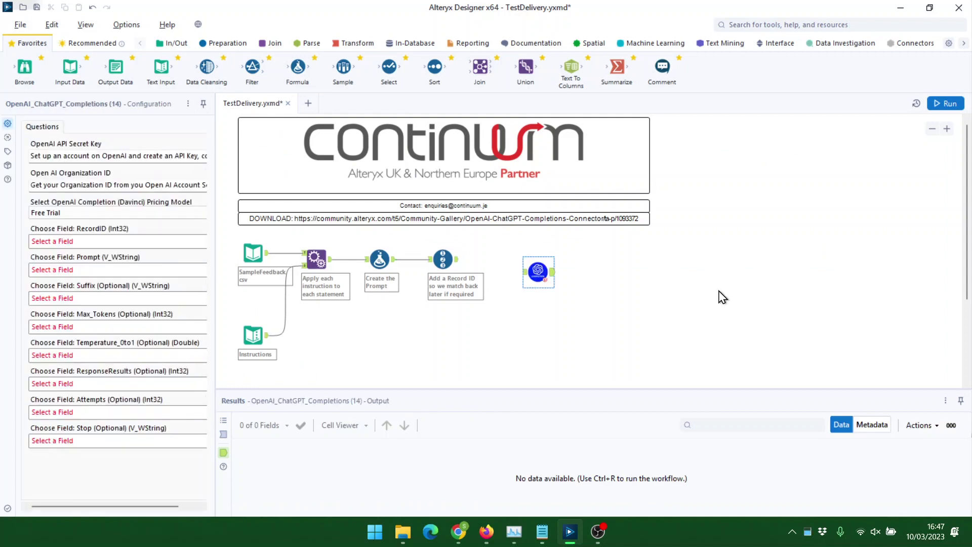
# Connect the ChatGPT Completions macro to the Record ID tool's output and widen the macro's configuration area.
pyautogui.scroll(1, 542, 283)
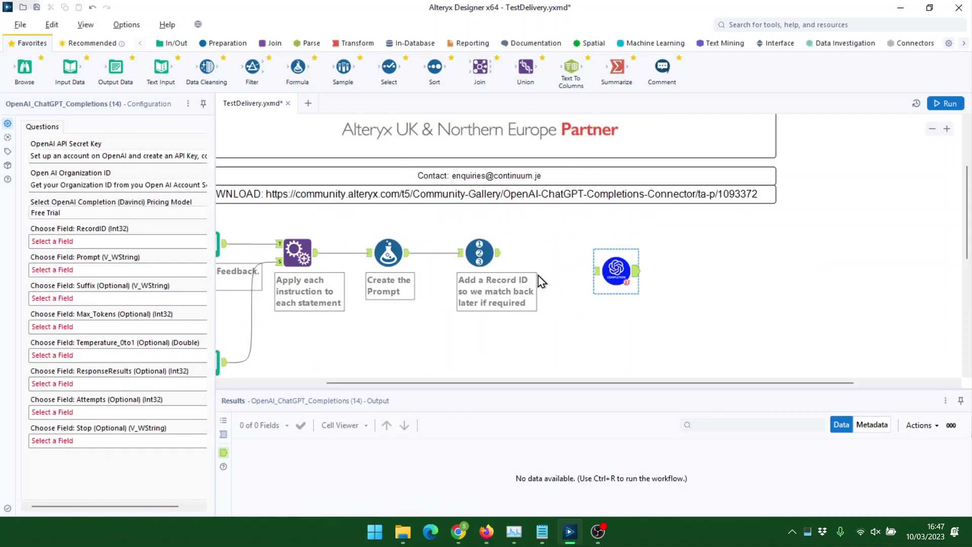
pyautogui.scroll(1, 542, 283)
pyautogui.moveTo(685, 282); pyautogui.dragTo(609, 245)
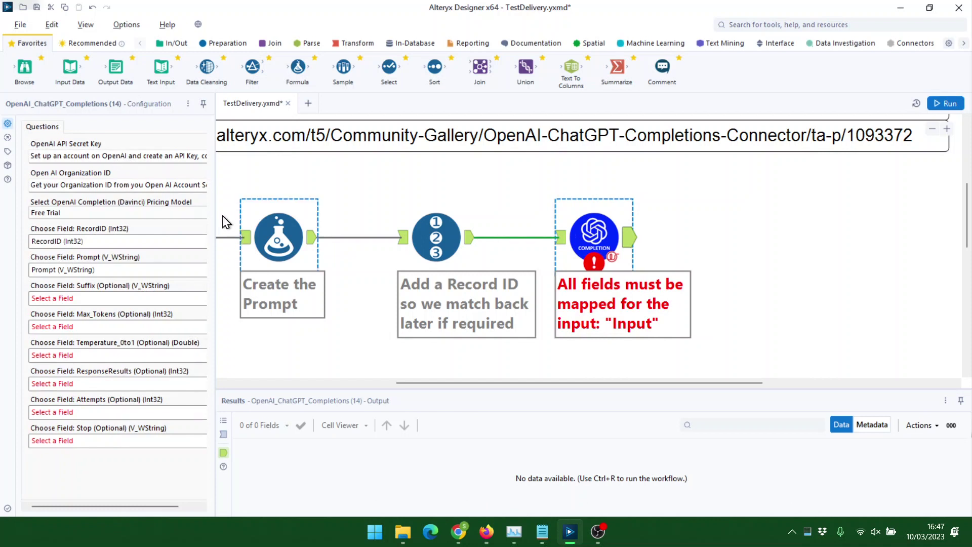
pyautogui.moveTo(215, 209); pyautogui.dragTo(298, 209)
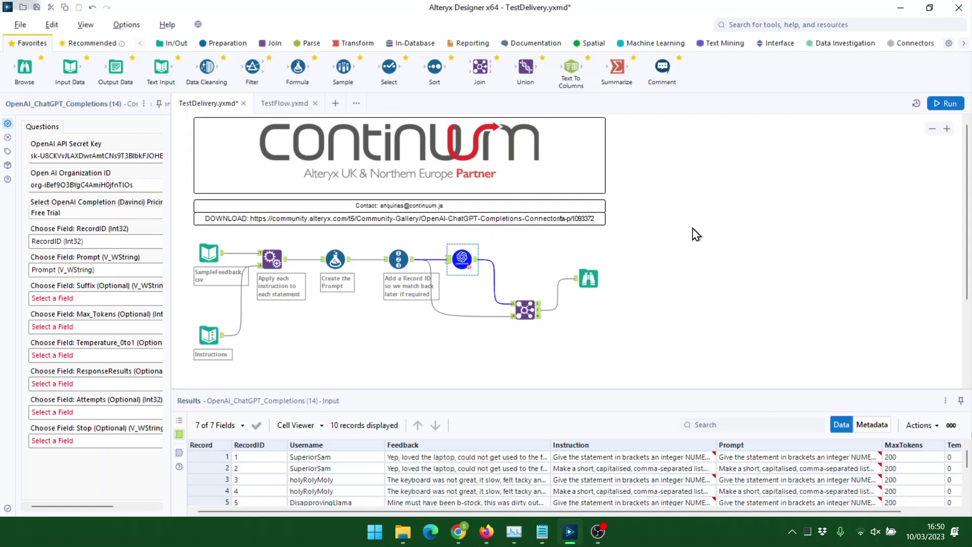
# Run the TestDelivery workflow.
pyautogui.click(945, 103)
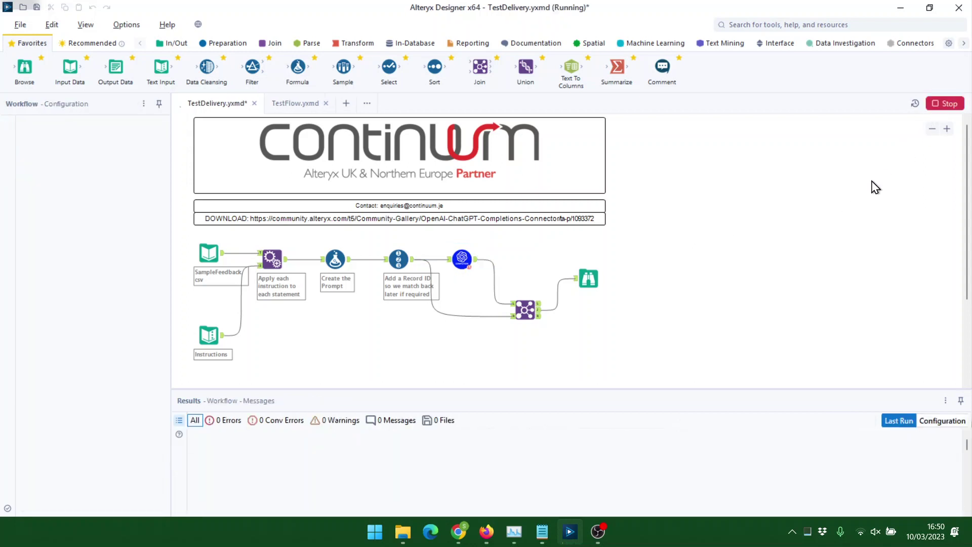